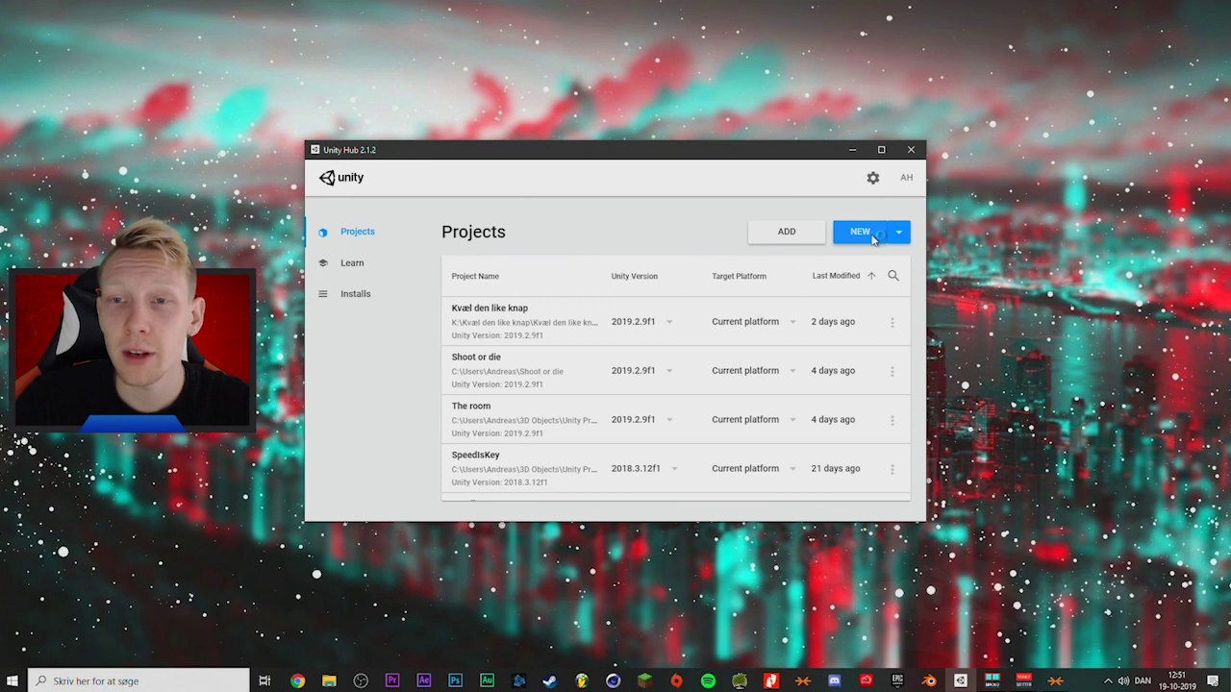
Create a new 3D project named Box Shooter from Unity Hub
click(870, 232)
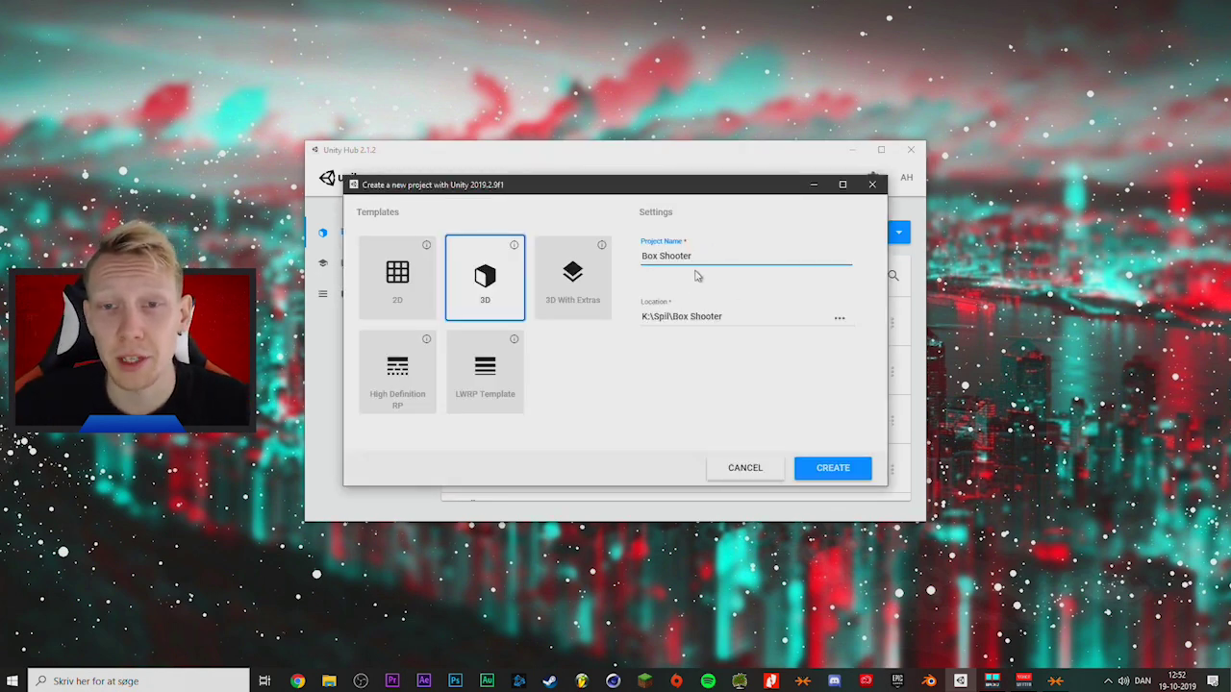
click(832, 469)
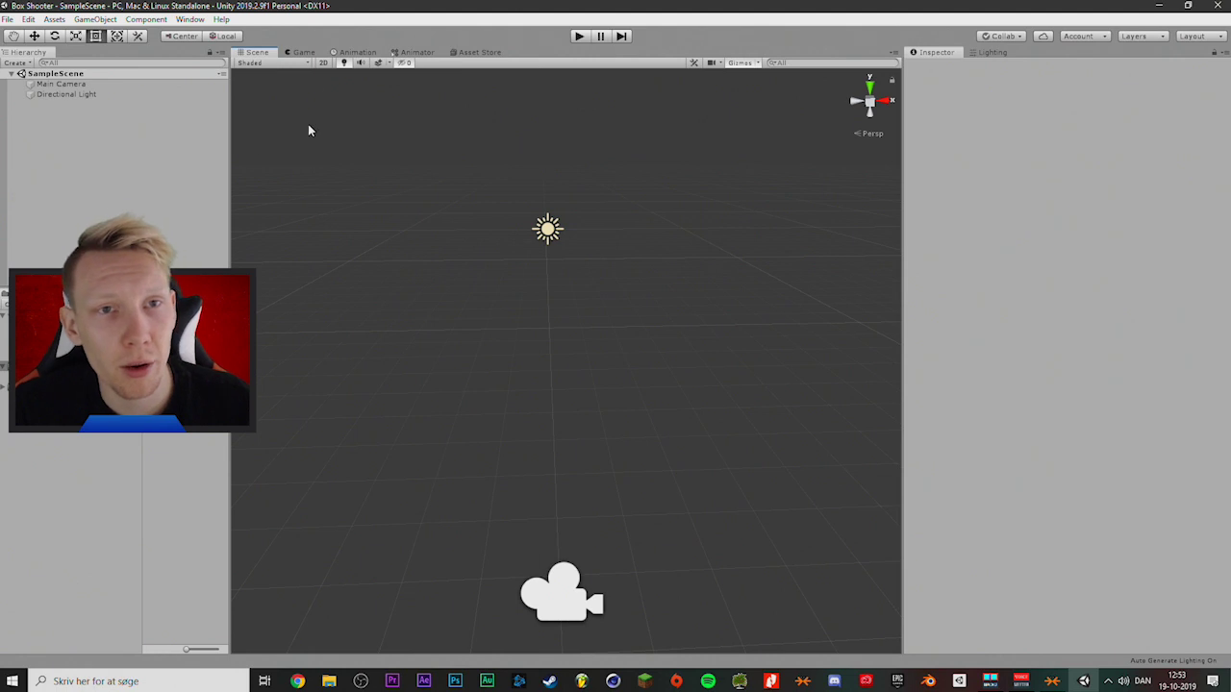
Add a ground plane and a cube above it, renamed Player
right_click(63, 182)
click(346, 438)
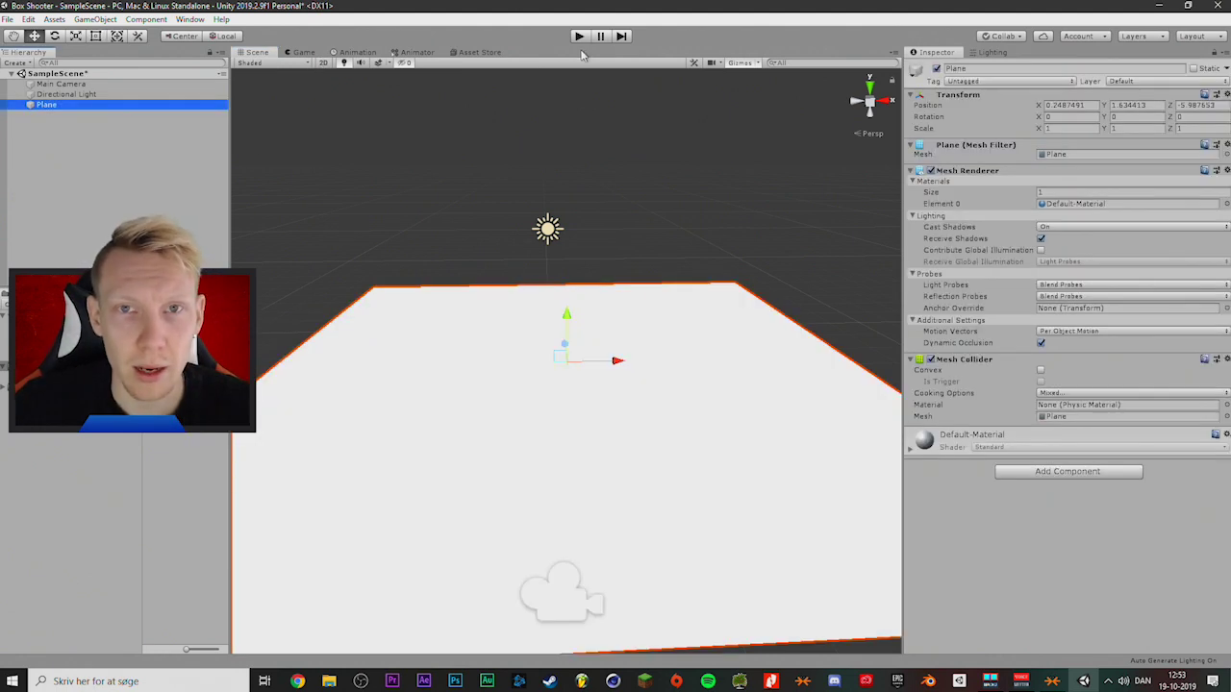
click(304, 53)
click(256, 53)
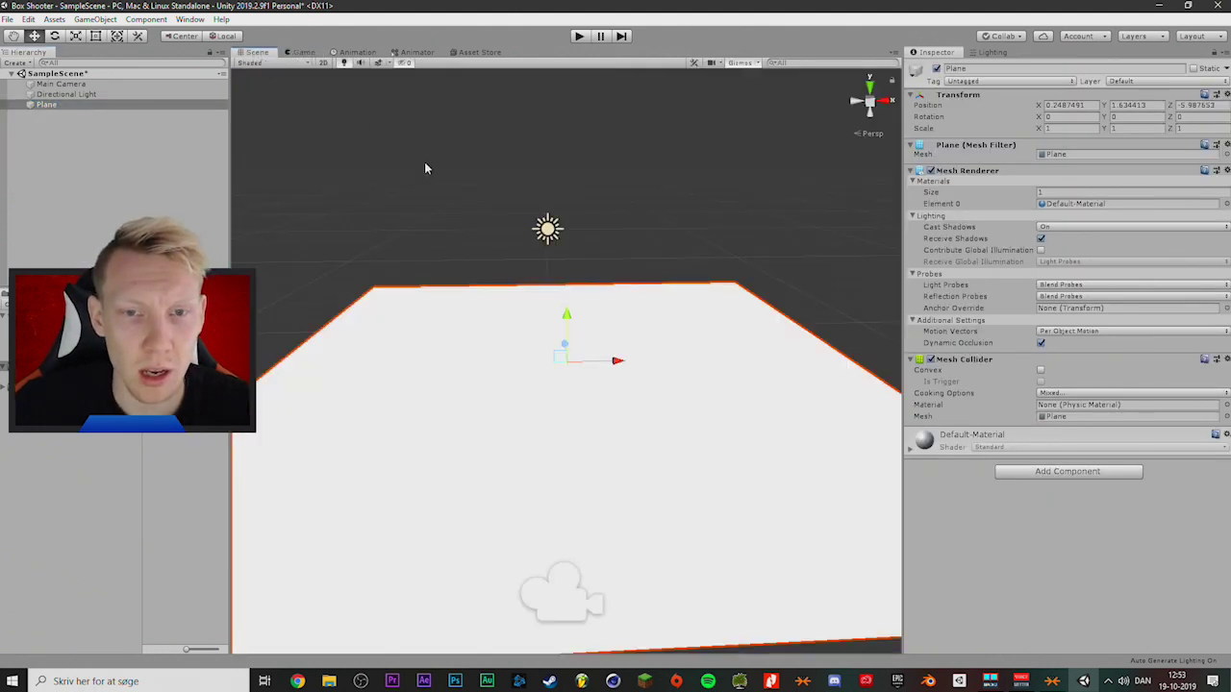
click(304, 53)
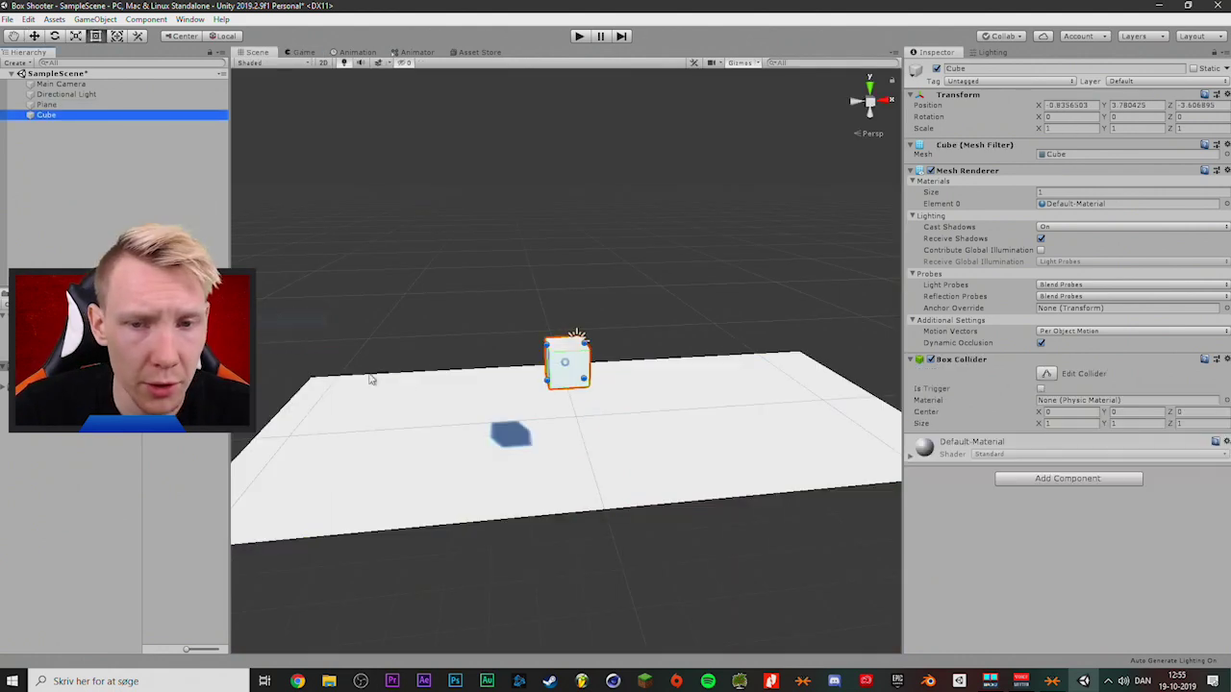
click(952, 68)
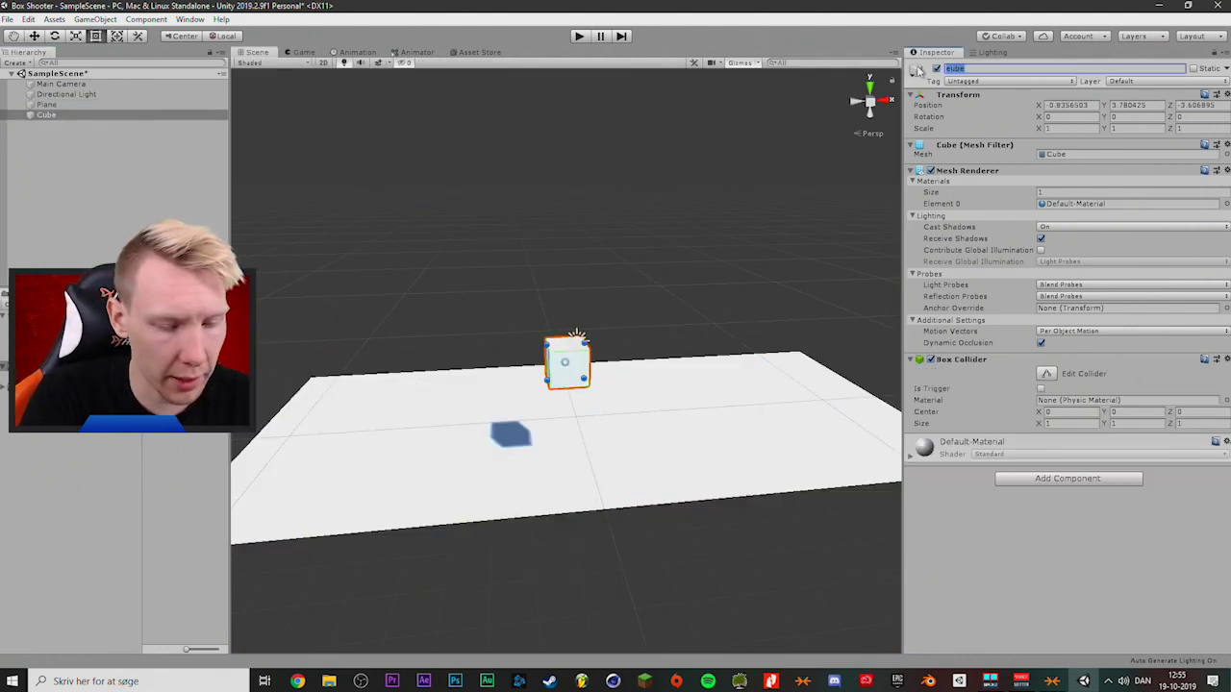
text(Player)
Play-test the scene to watch the Player cube fall onto the plane
click(300, 54)
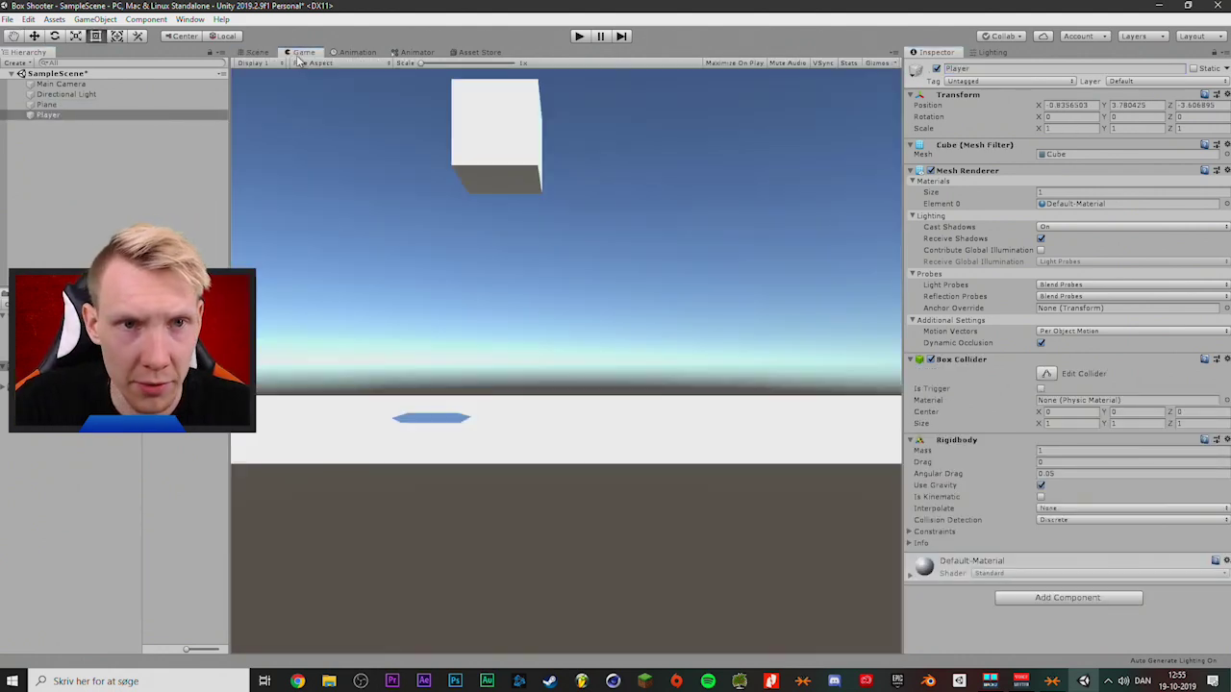
click(580, 38)
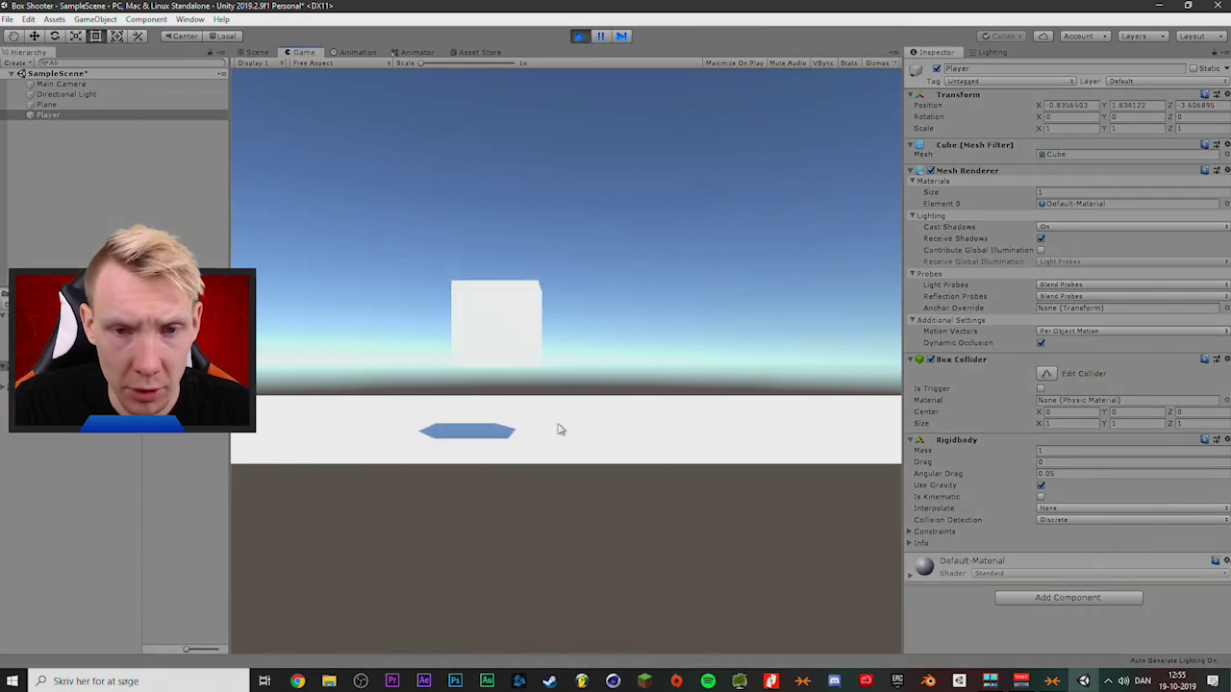
click(579, 38)
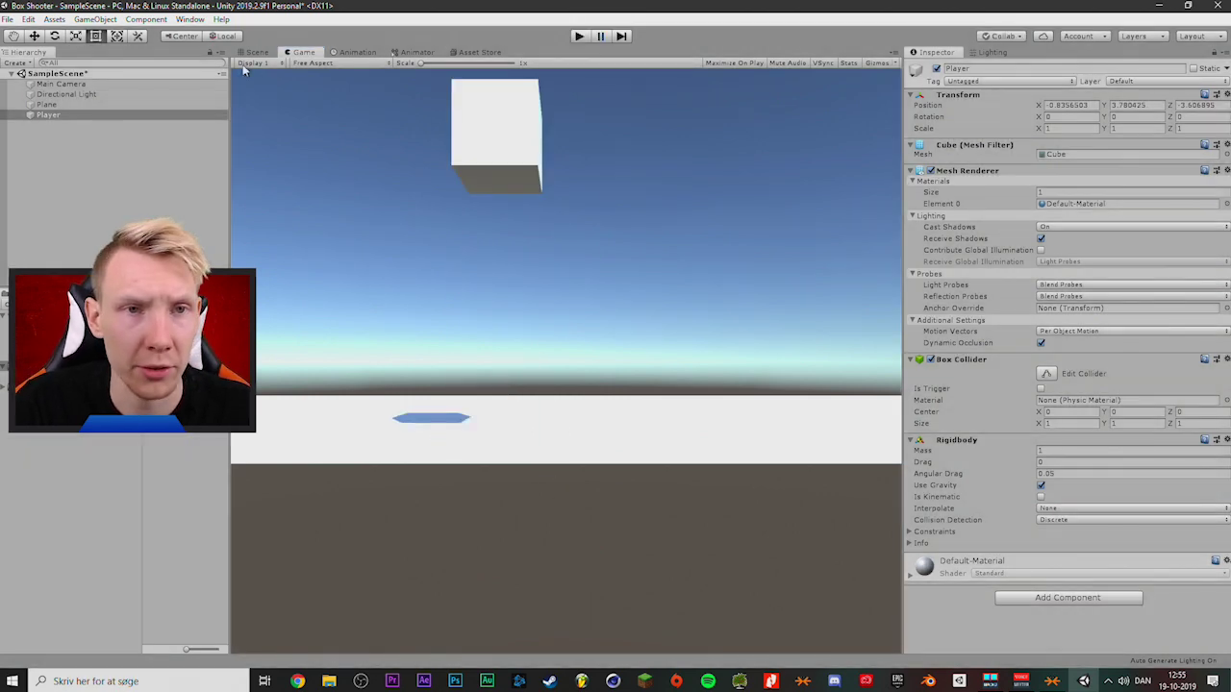
click(254, 52)
alt+drag(670, 440, 739, 483)
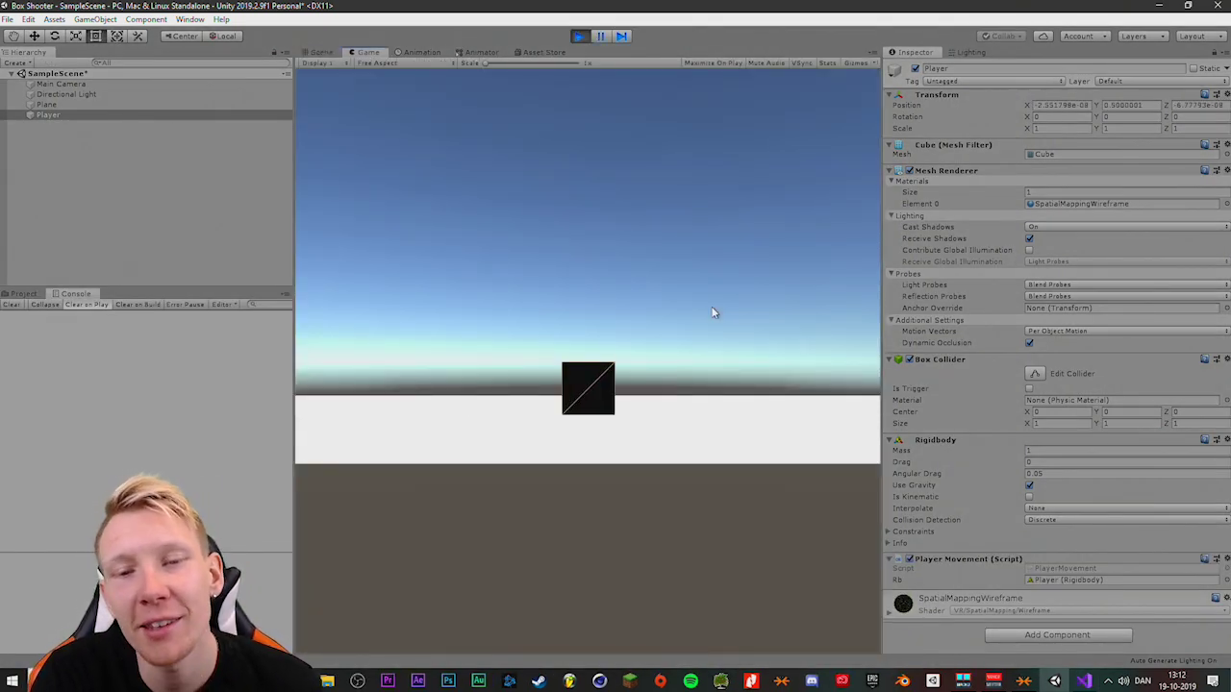
Steer the Player cube back and forth with the D and A keys during play
key(d)
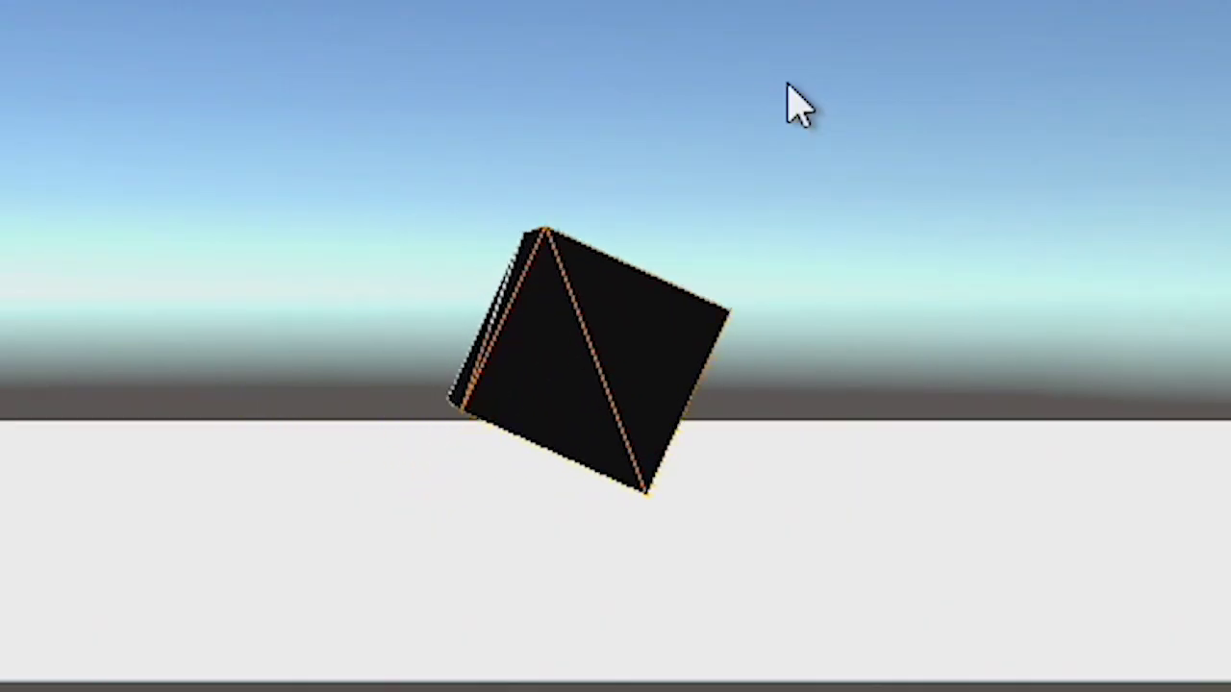
key(a)
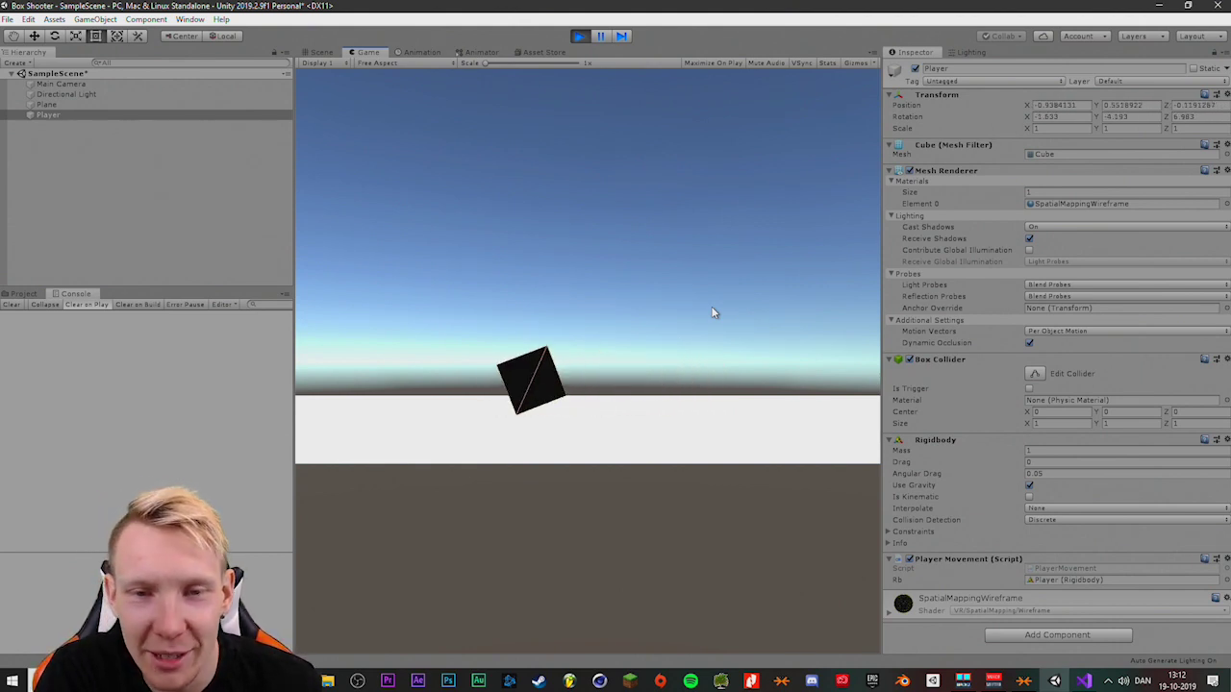
key(d)
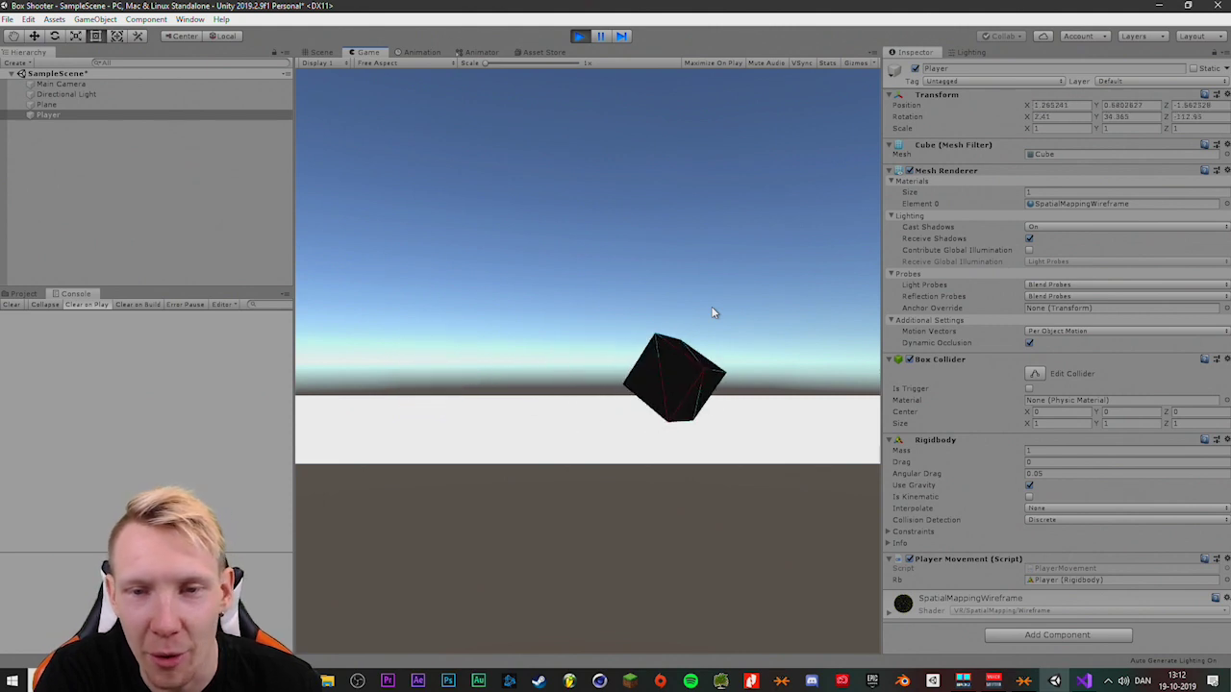
key(a)
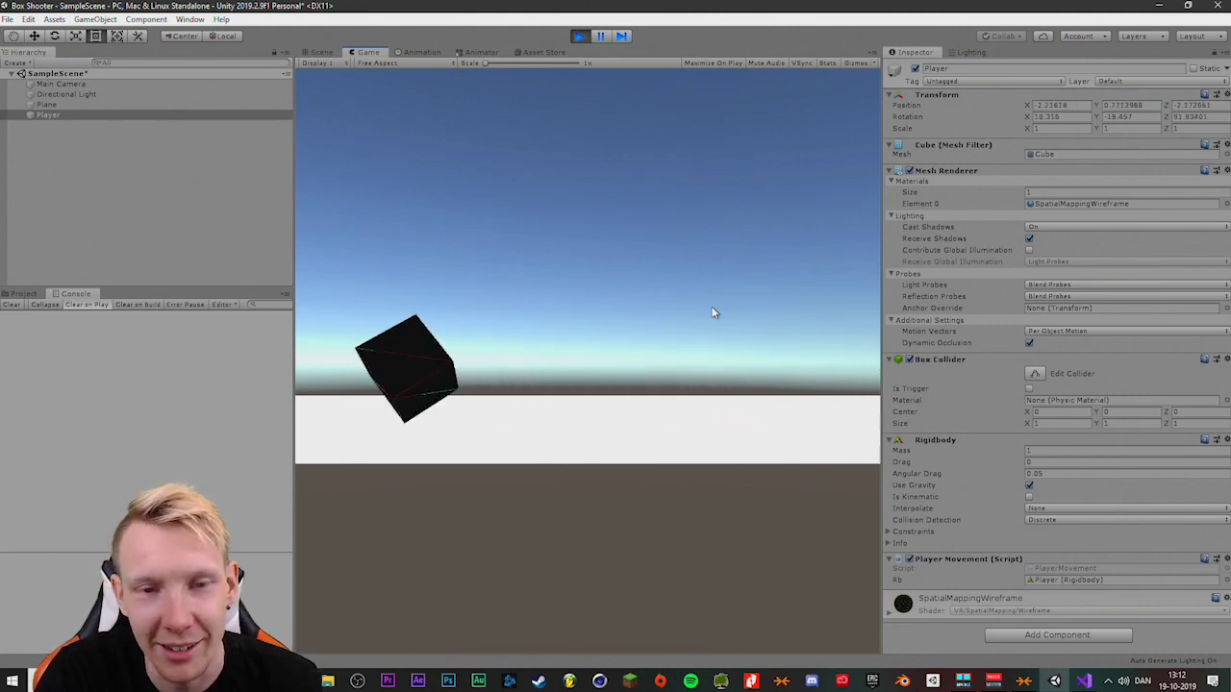
key(d)
key(a)
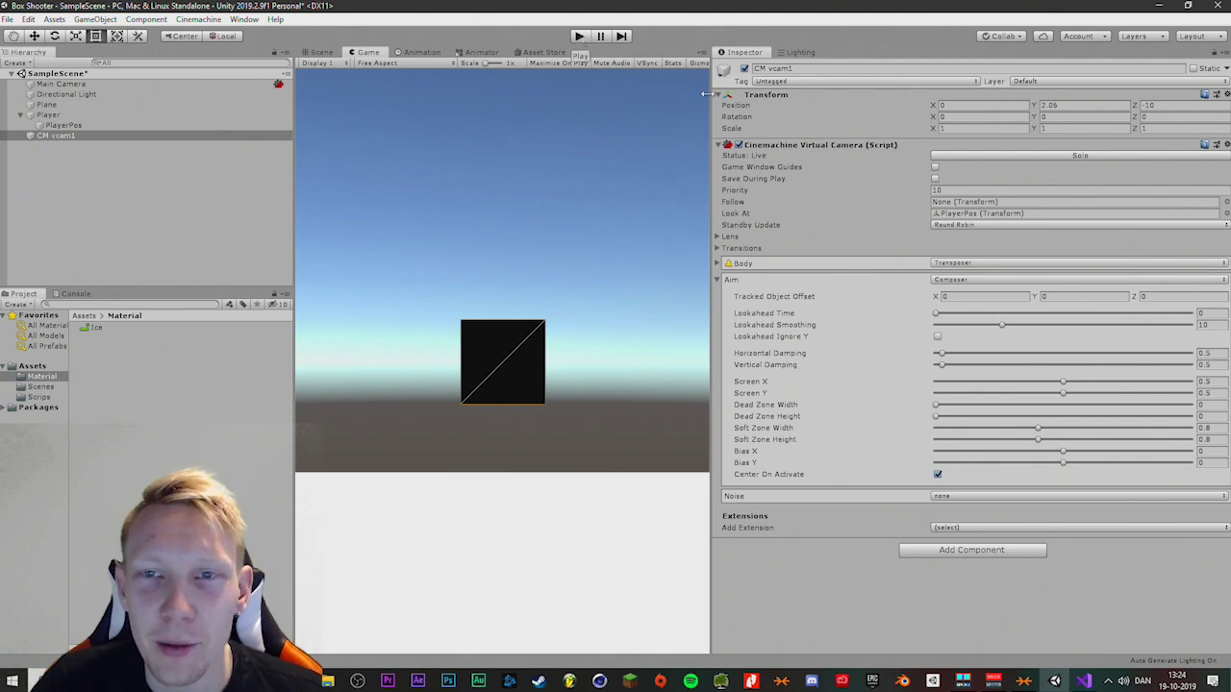
Widen the Game view and play-test the Cinemachine camera following the moving cube
drag(706, 93, 916, 93)
click(579, 37)
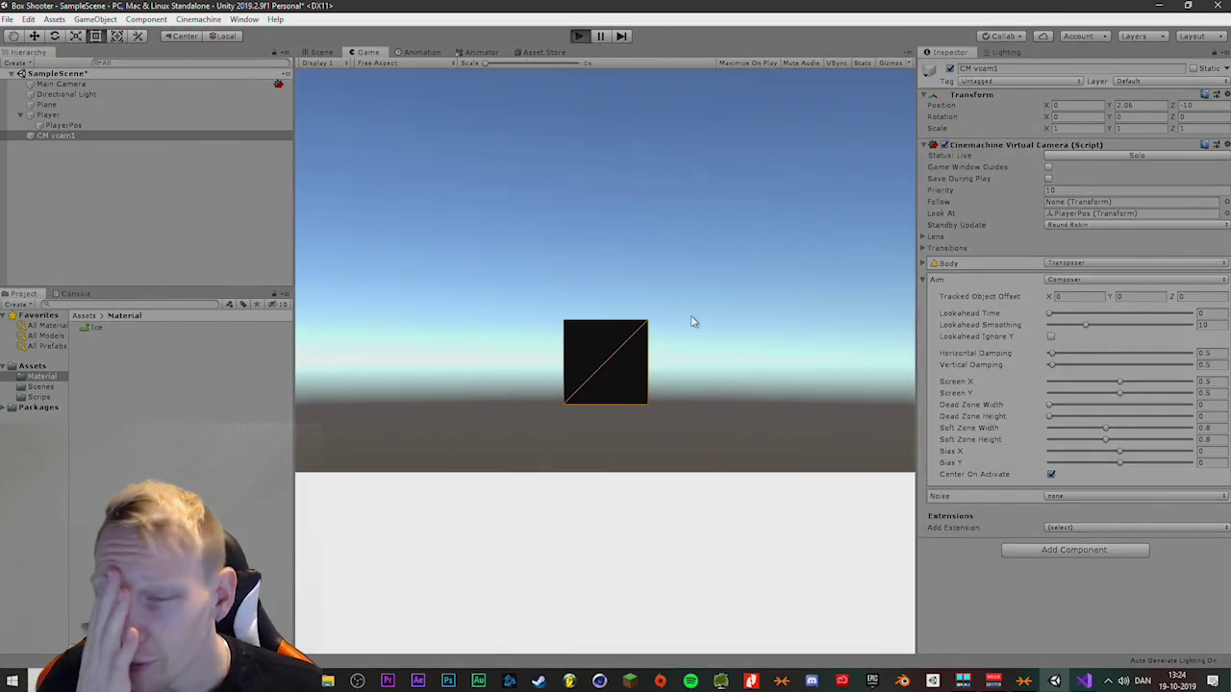
key(d)
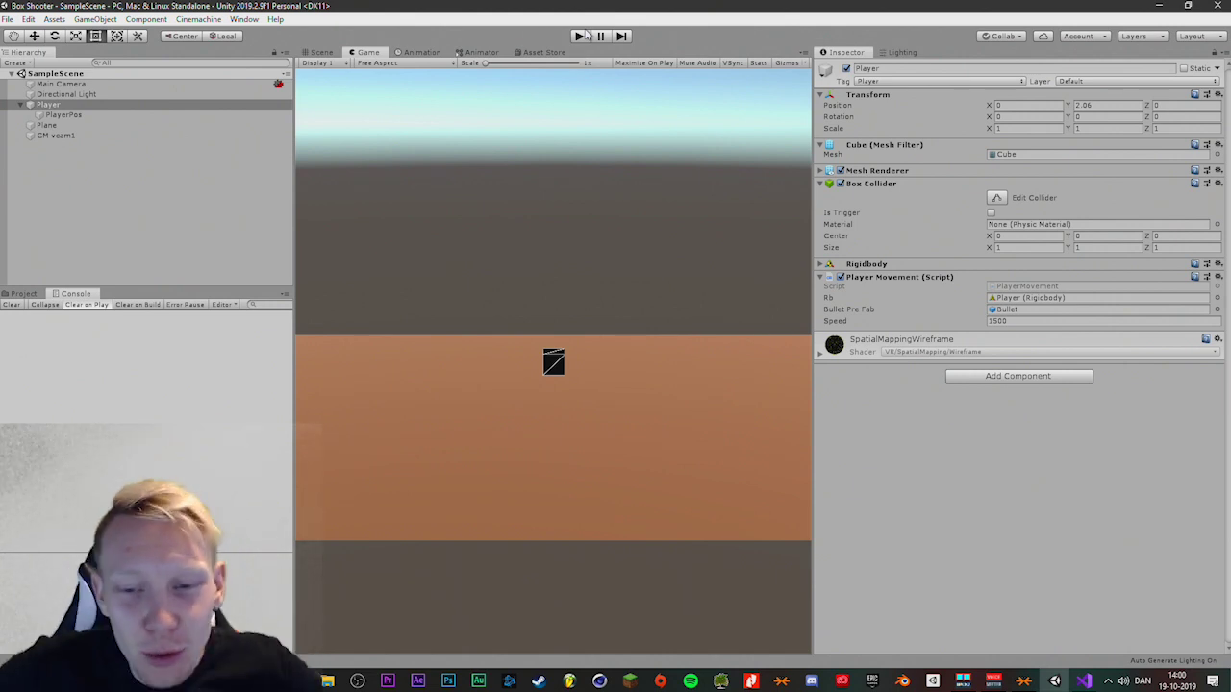
Play-test moving the cube sideways and firing bullets, then stop
click(579, 36)
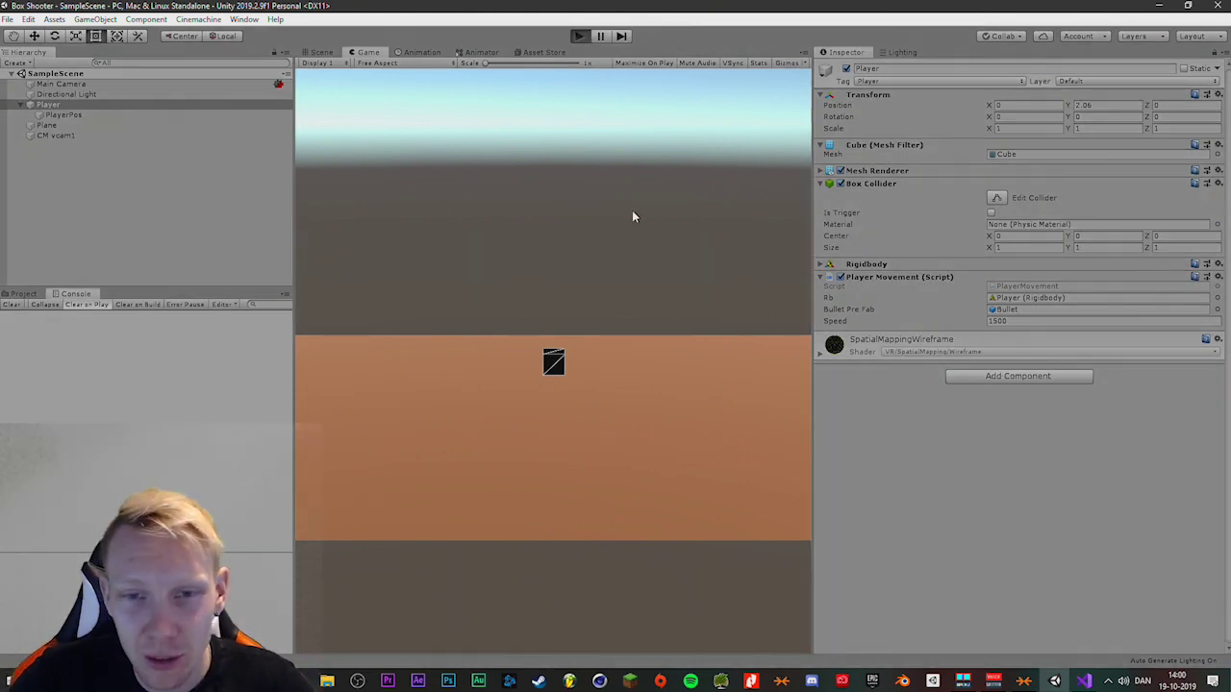
key(d)
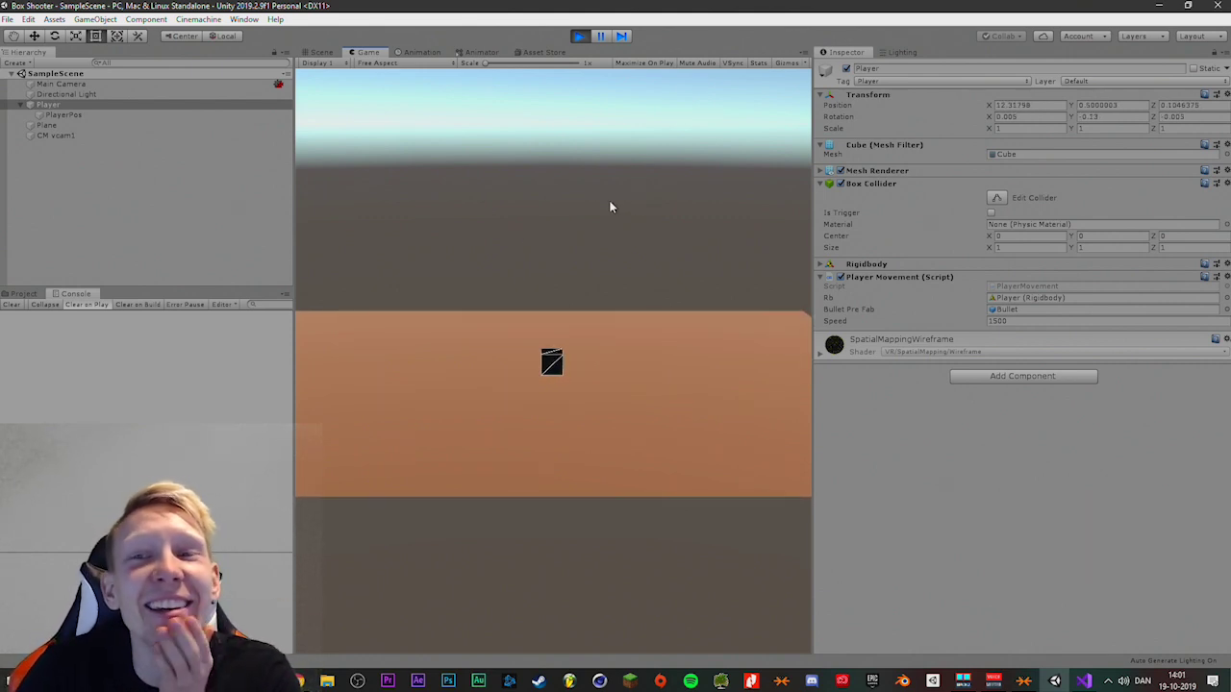
click(582, 264)
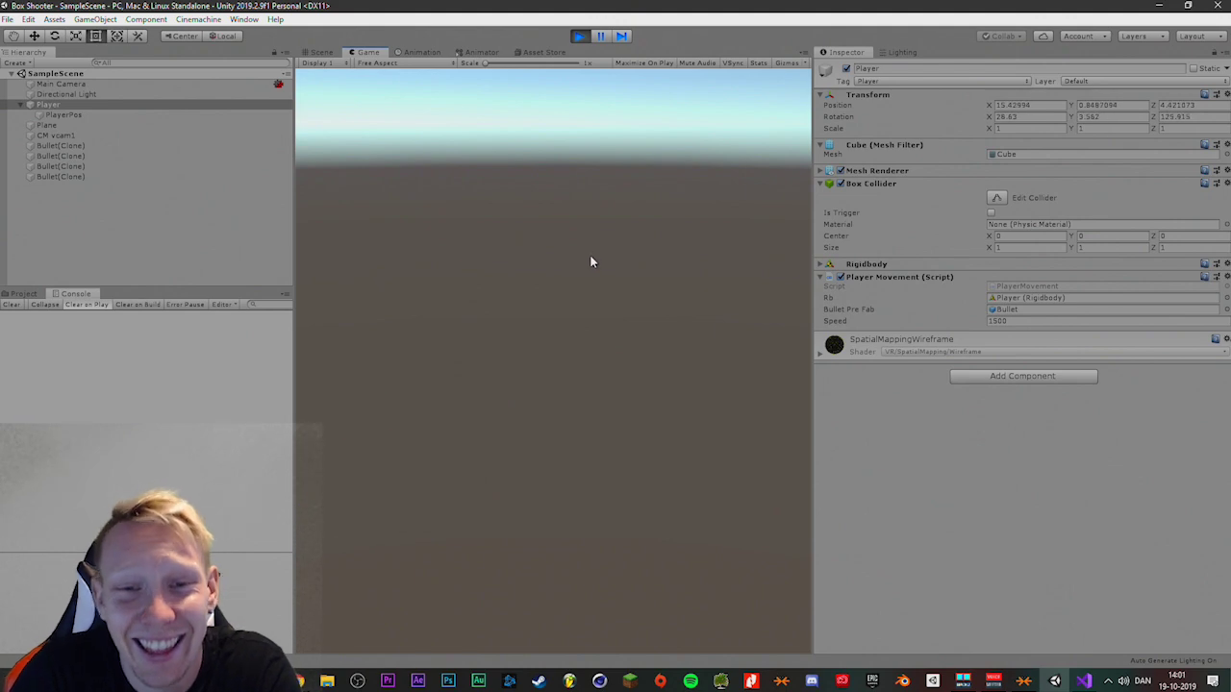
click(581, 37)
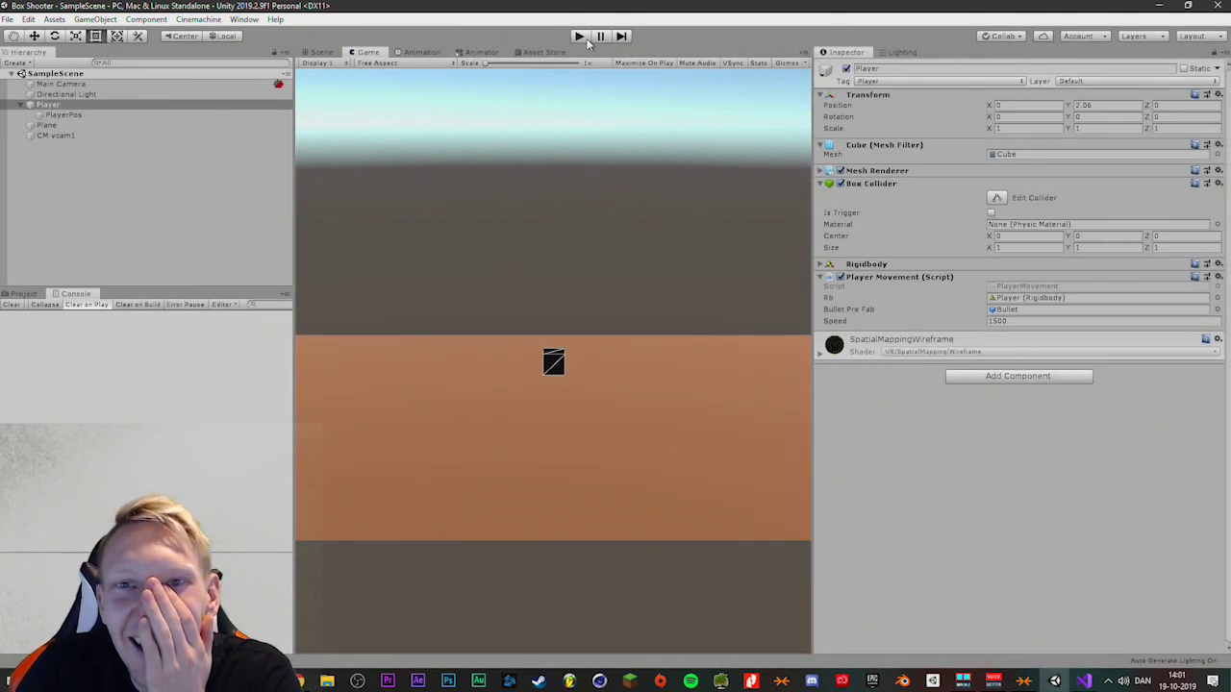
Fire a stream of bullets while steering the cube right and left
click(323, 53)
click(367, 53)
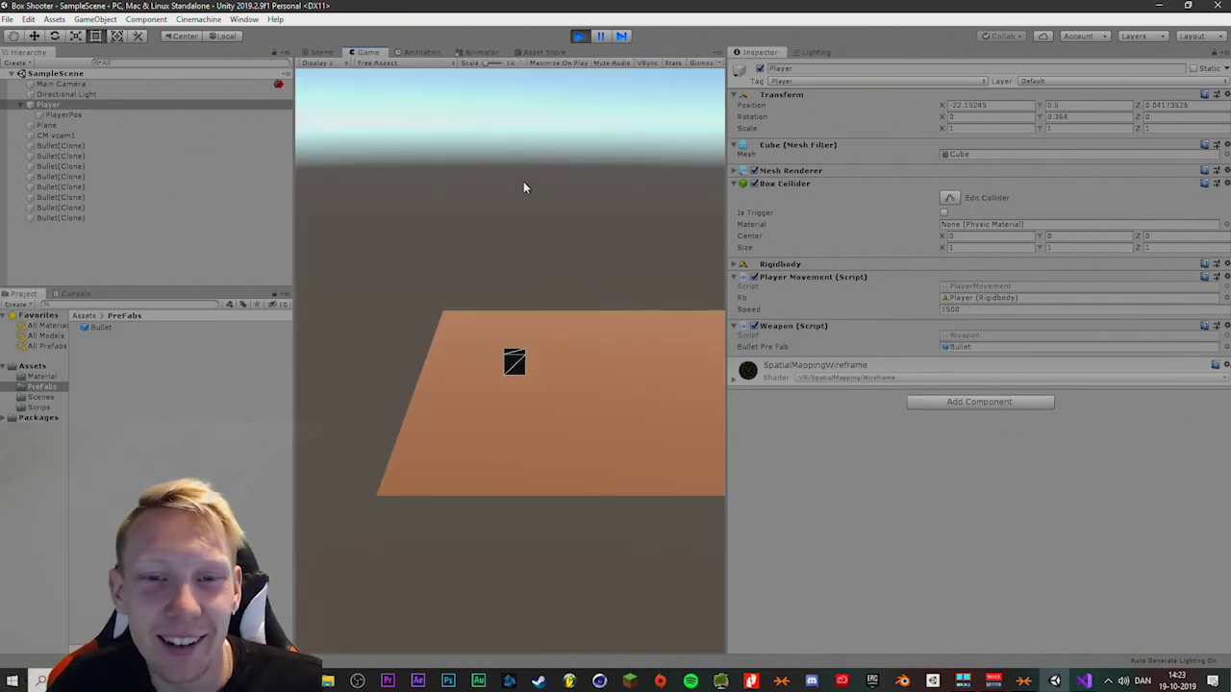
click(523, 183)
key(d)
click(525, 186)
key(a)
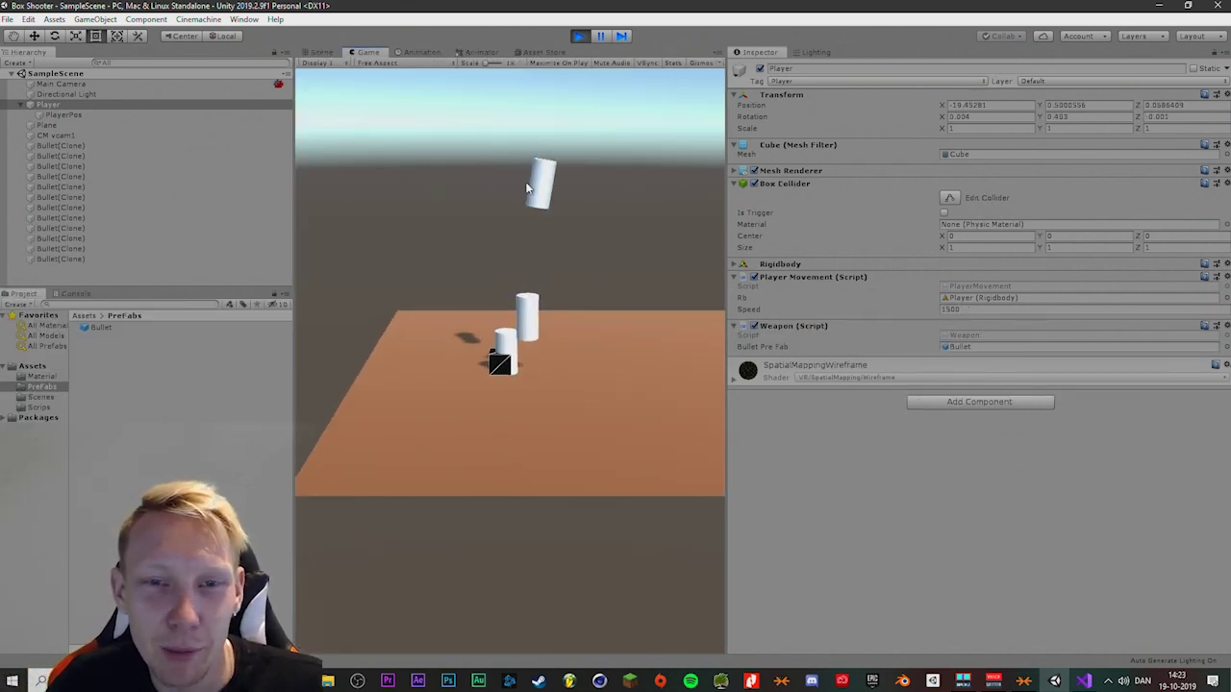
click(526, 184)
click(525, 185)
click(531, 188)
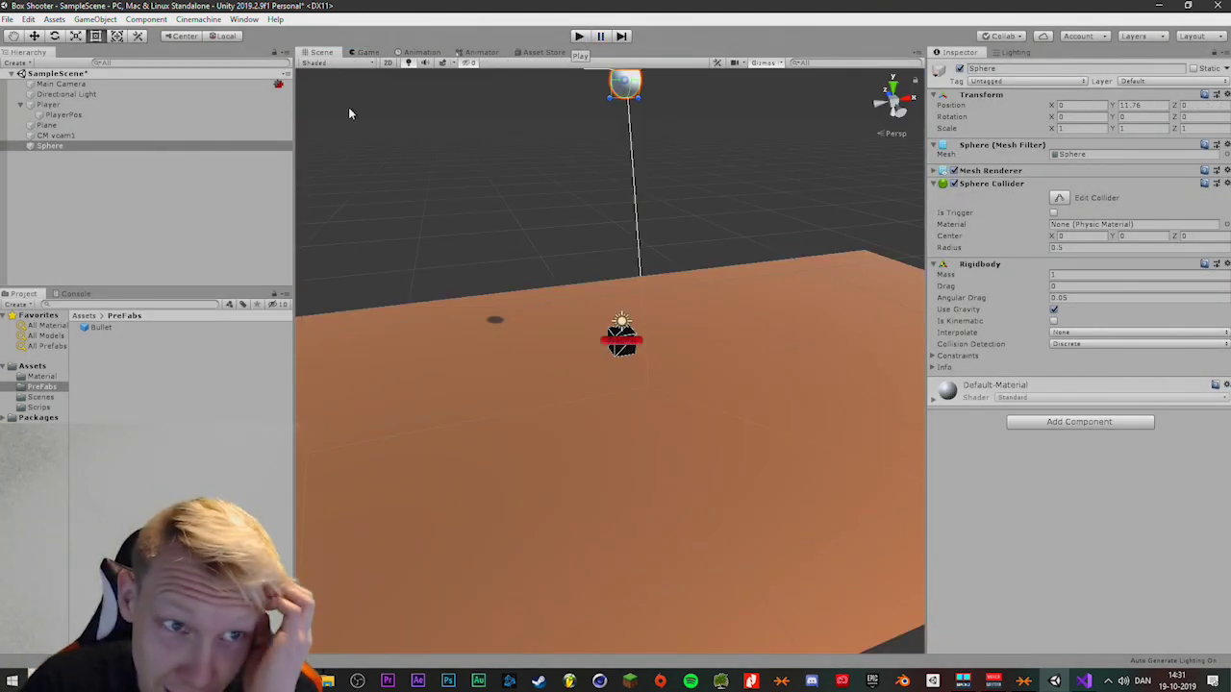
Play-test shooting bullets at the falling sphere
click(578, 37)
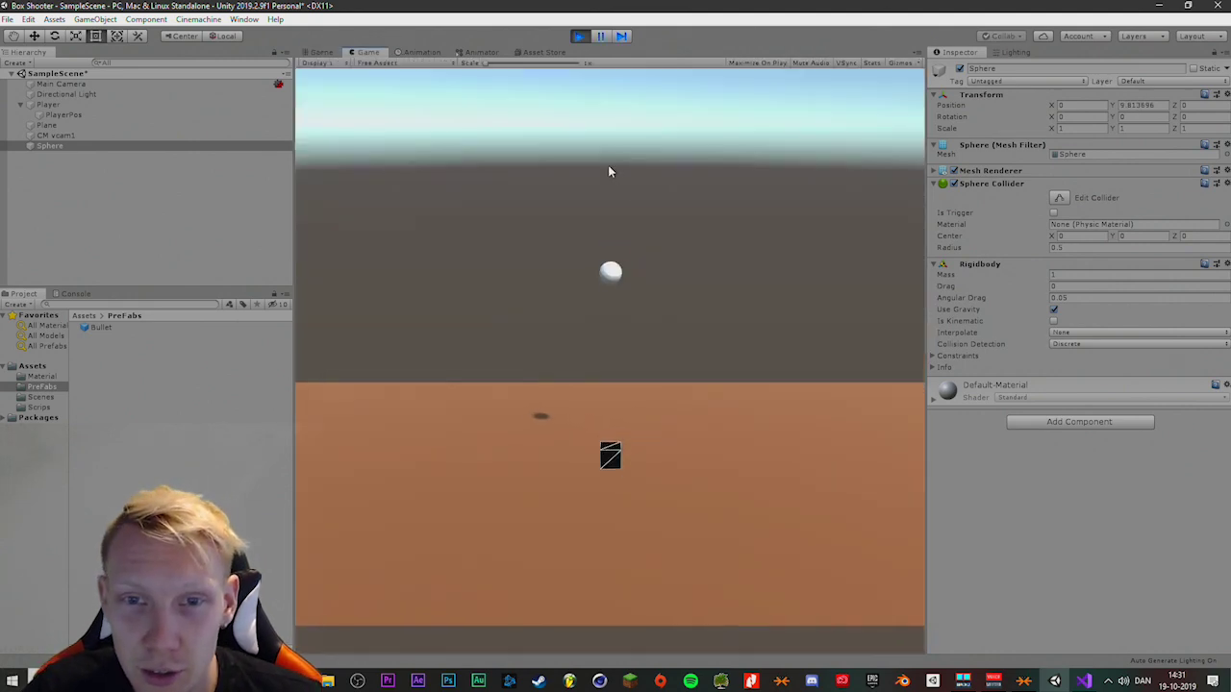
click(608, 164)
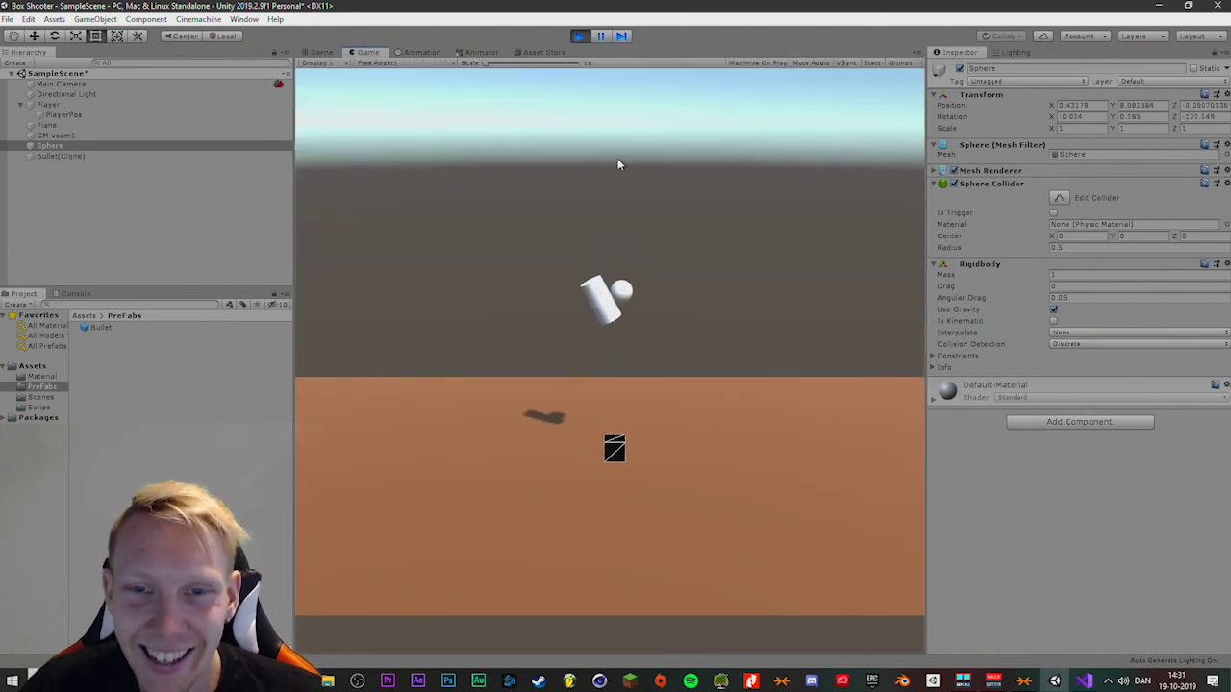
click(707, 173)
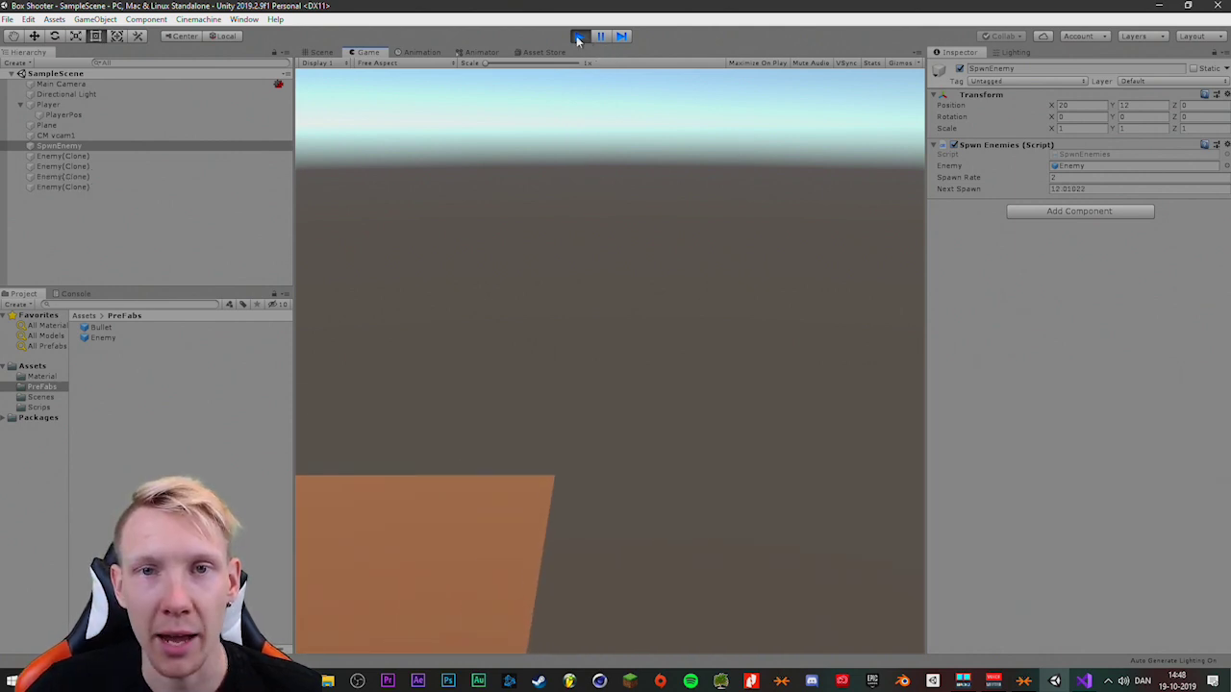
Stop the game and rerun it to watch Enemy clones spawn
click(577, 38)
click(580, 37)
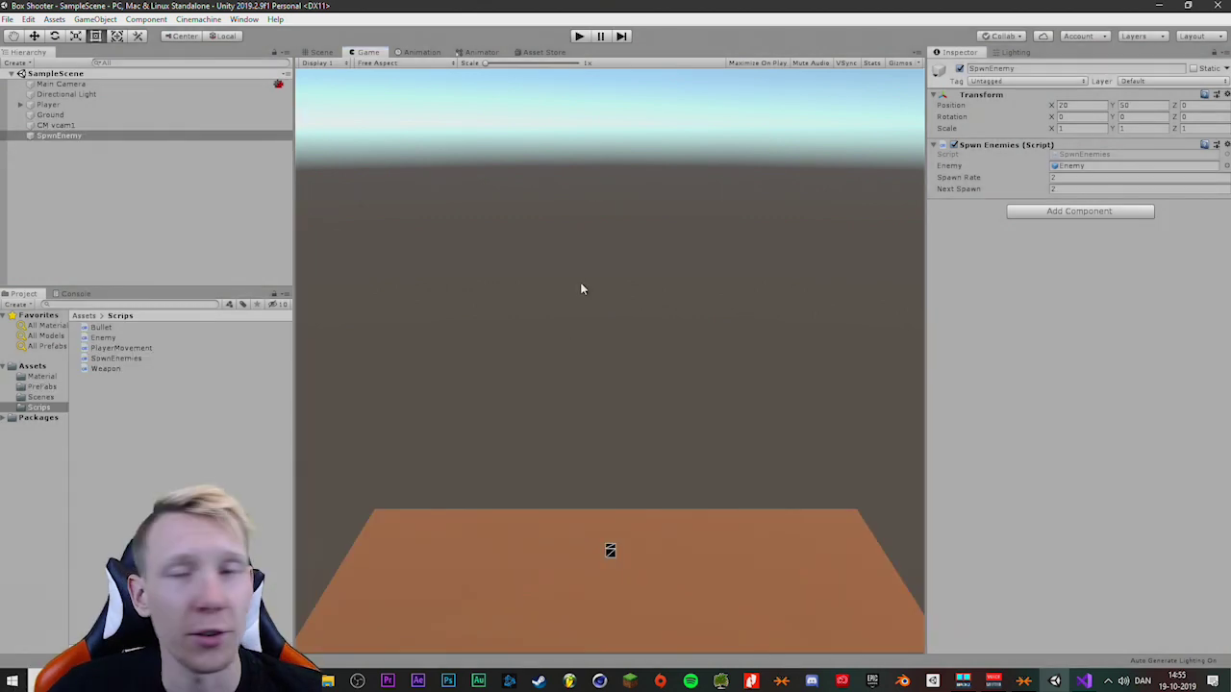
Play-test shooting falling enemies, raising the score counter to 3
click(580, 37)
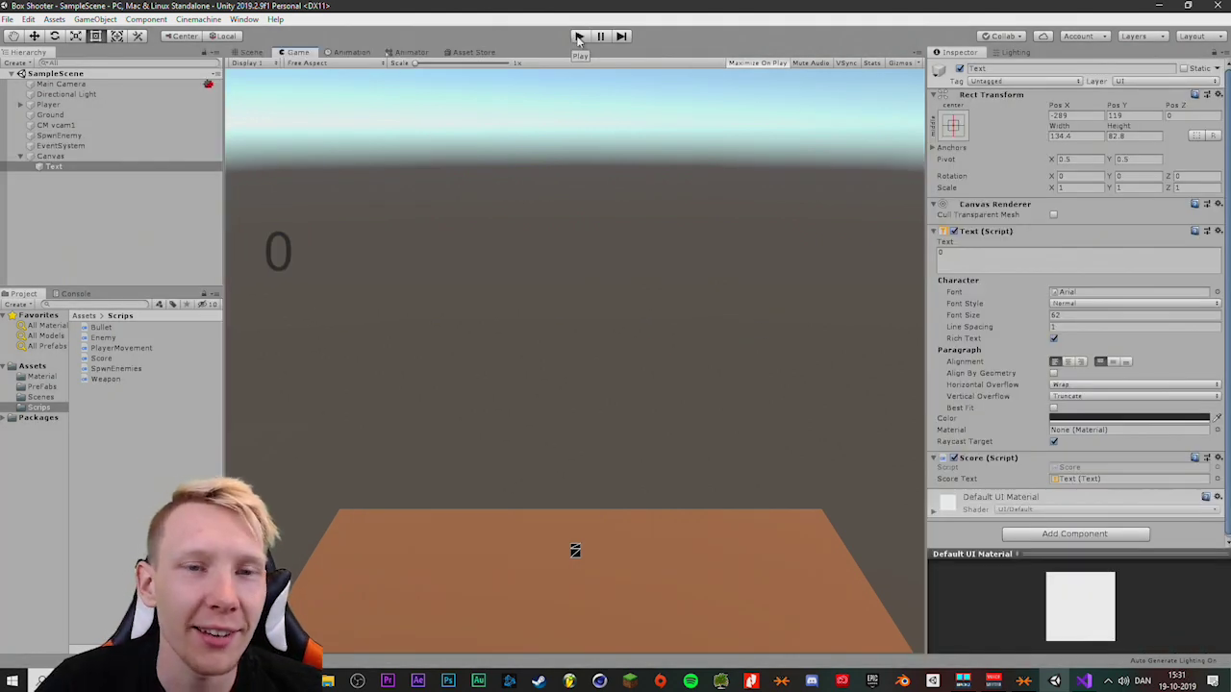
click(578, 36)
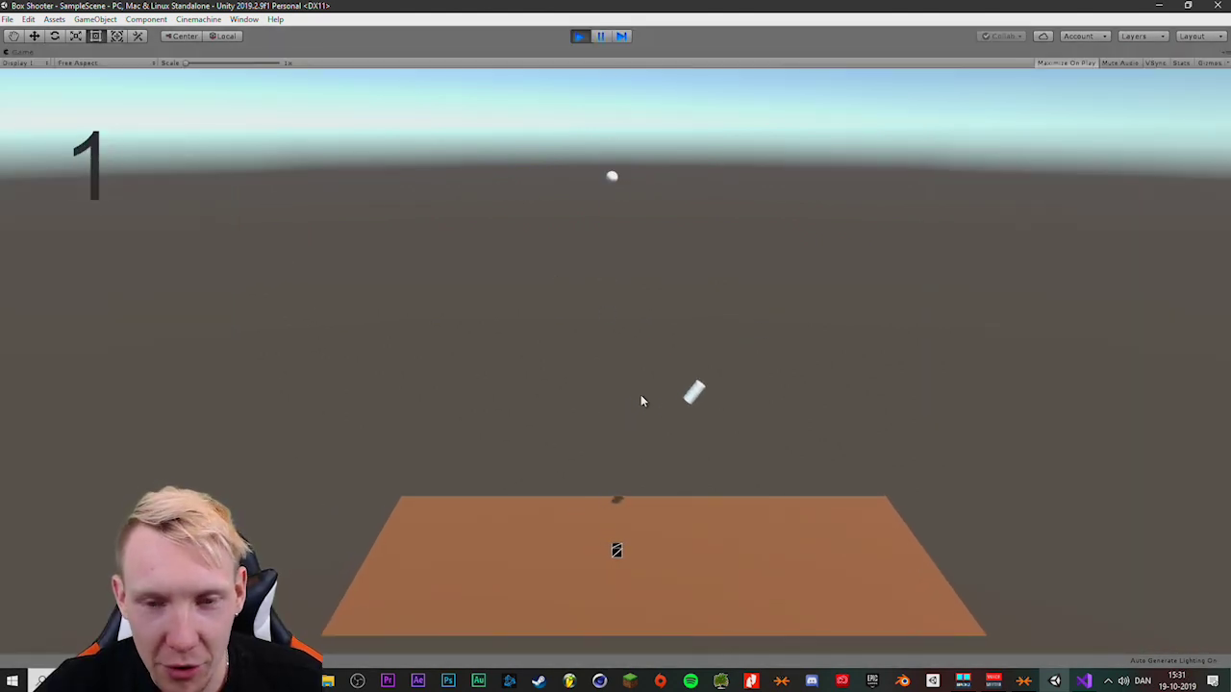
click(640, 394)
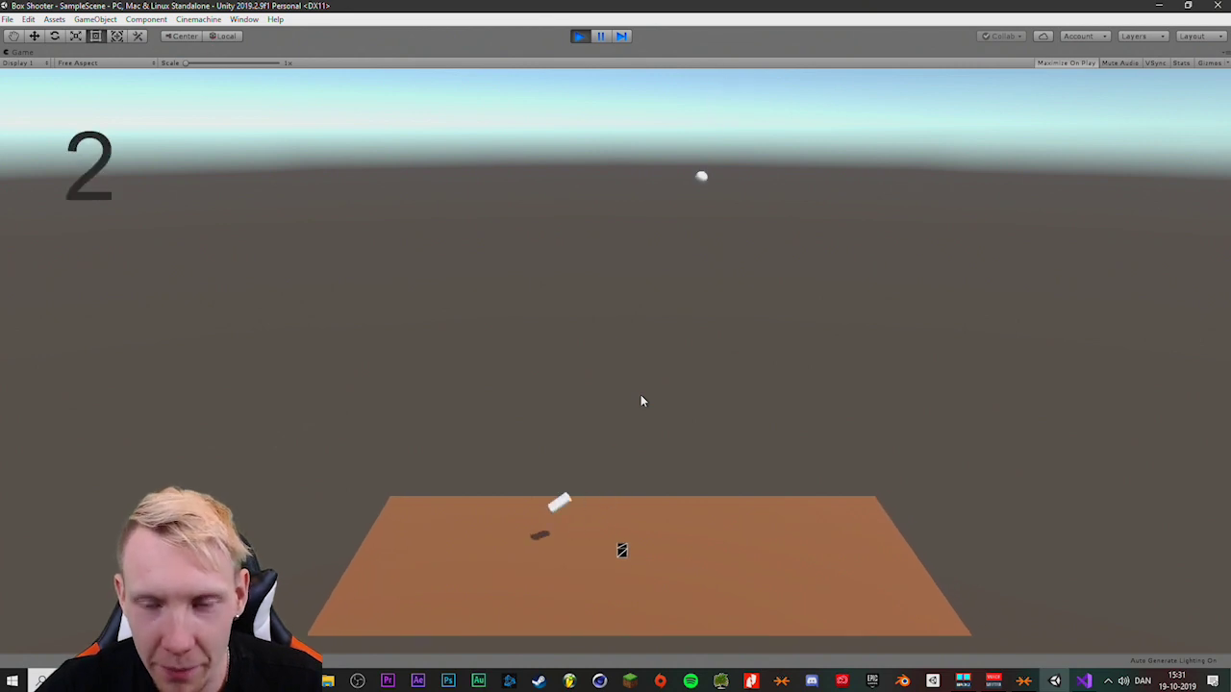
click(641, 394)
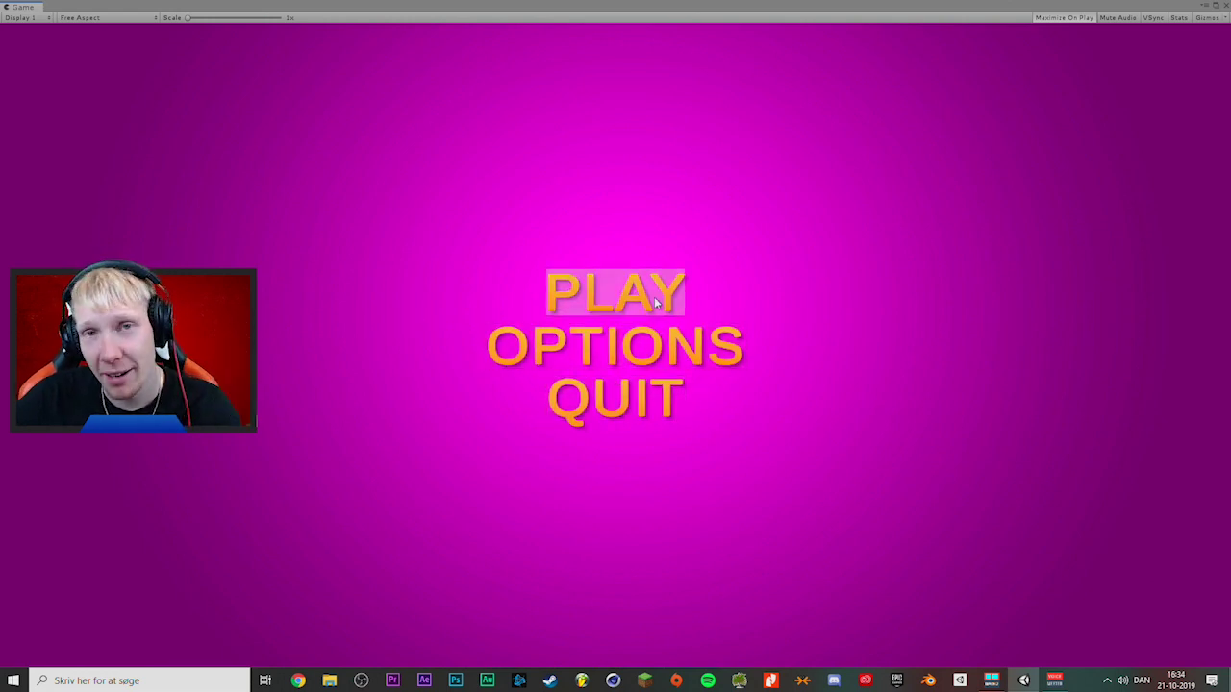
Launch the arena game with the main menu's PLAY button
click(656, 302)
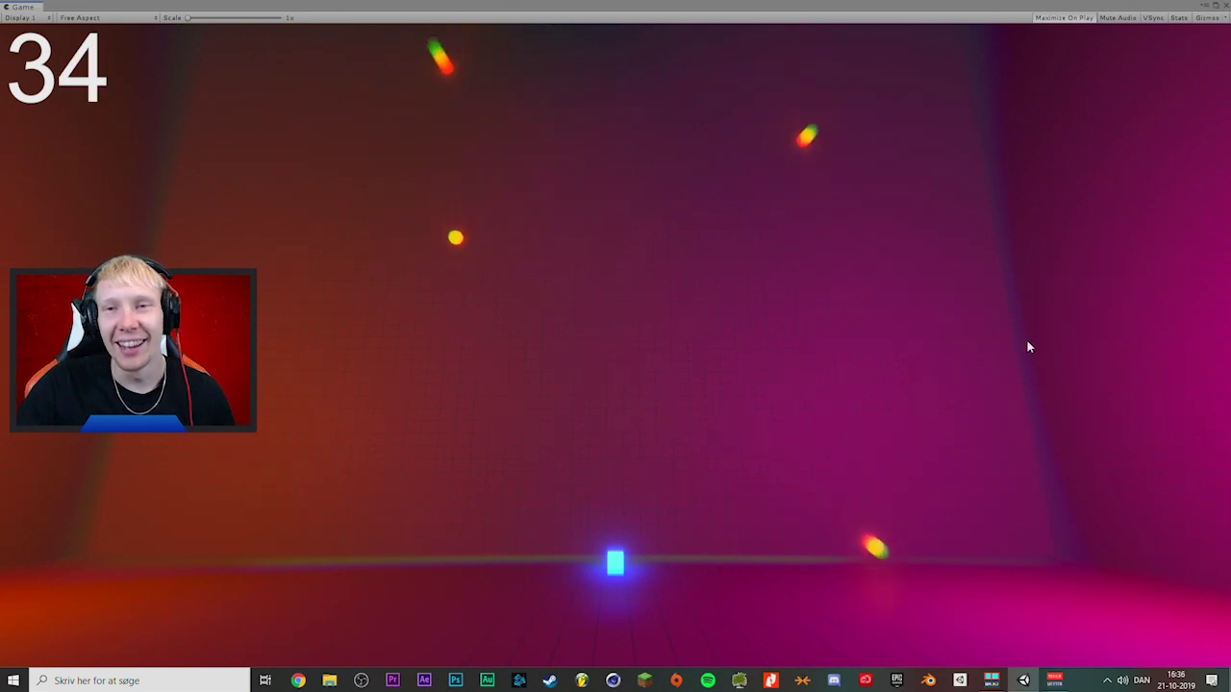
Exit Play mode to resume editing the MainMenu scene
click(581, 38)
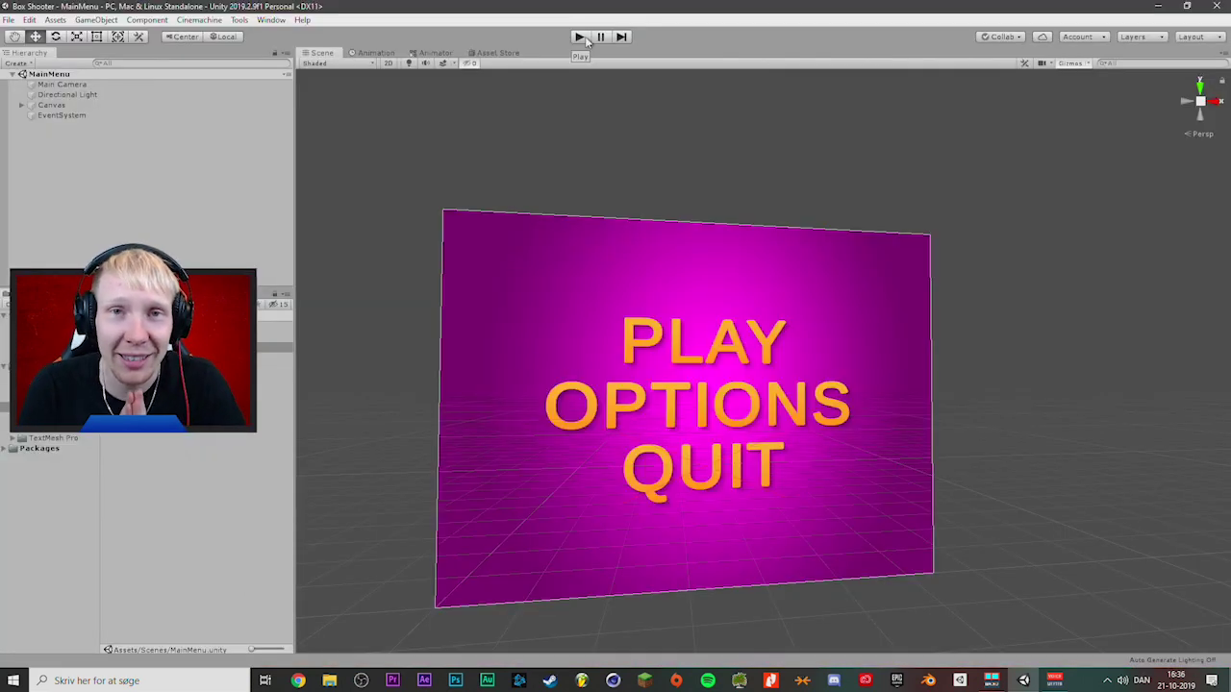